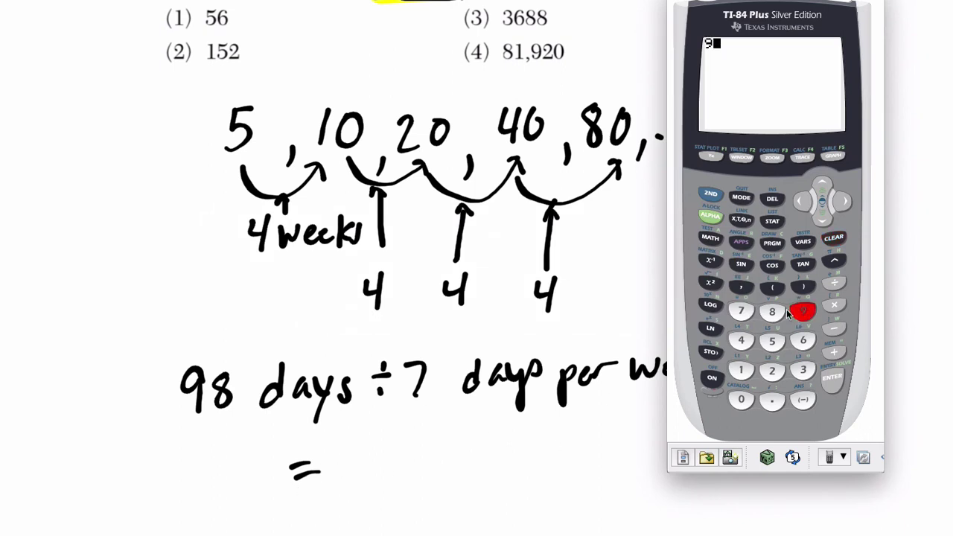
Evaluate 98 ÷ 7 on the TI-SmartView keypad, giving 14.
click(772, 311)
click(833, 283)
click(741, 310)
click(834, 379)
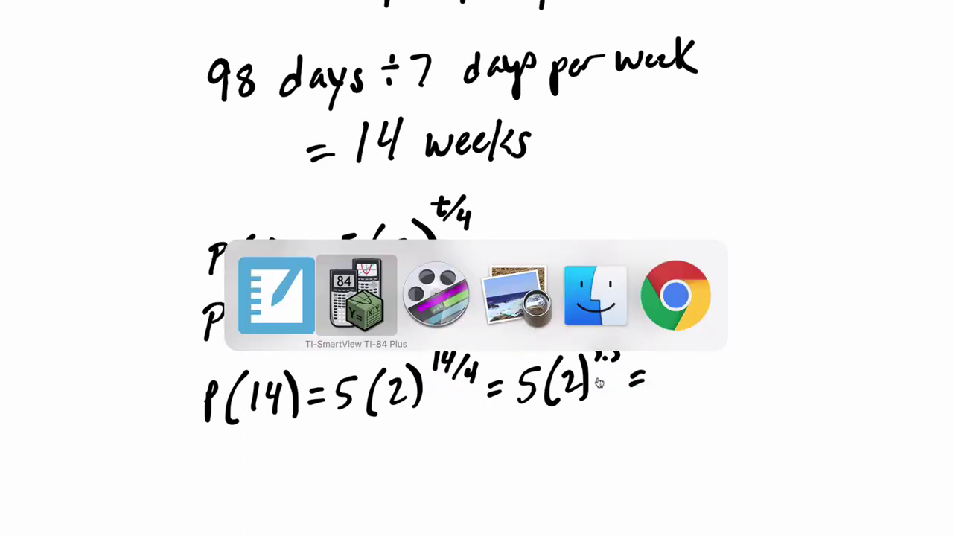
Compute 5×2^3.5 on the TI-84 keypad, getting 56.56854249.
click(745, 361)
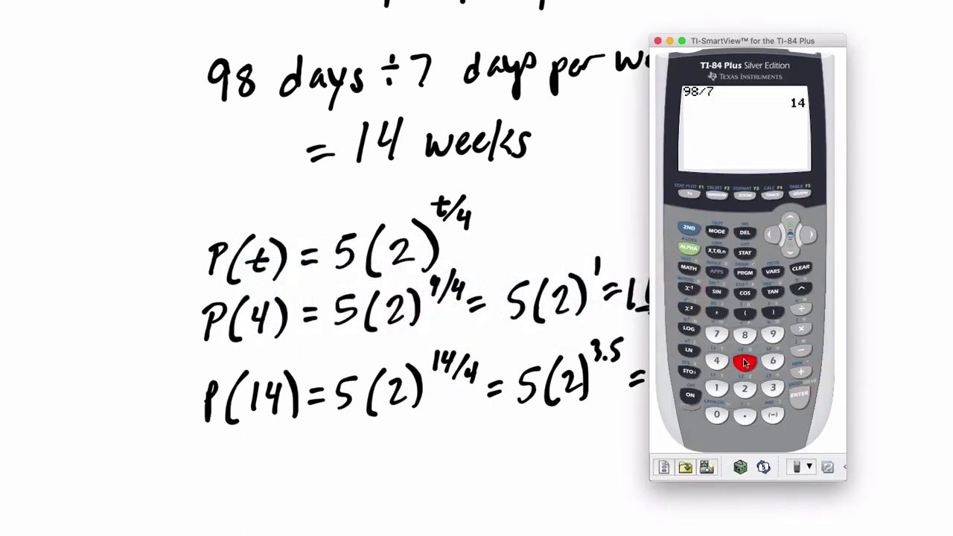
click(800, 329)
click(745, 387)
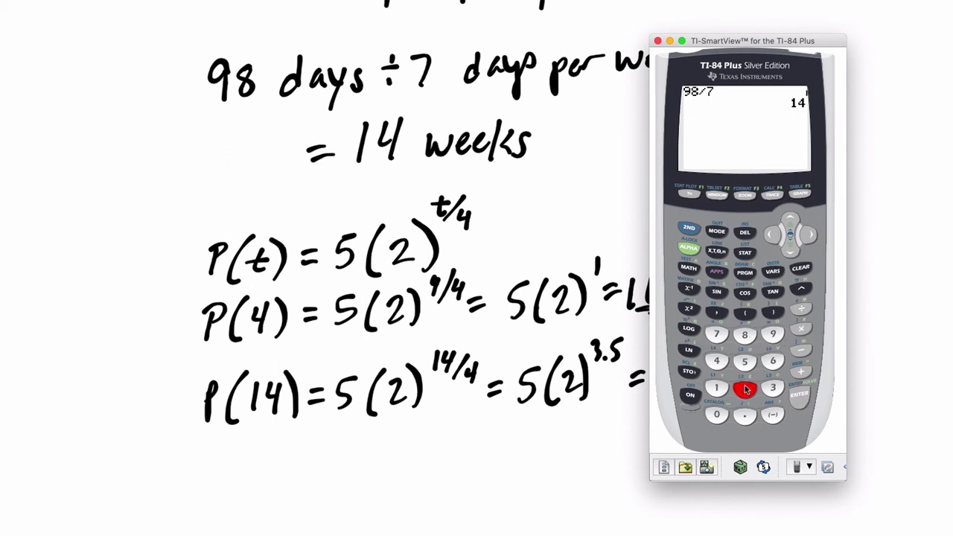
click(801, 291)
click(773, 389)
click(744, 414)
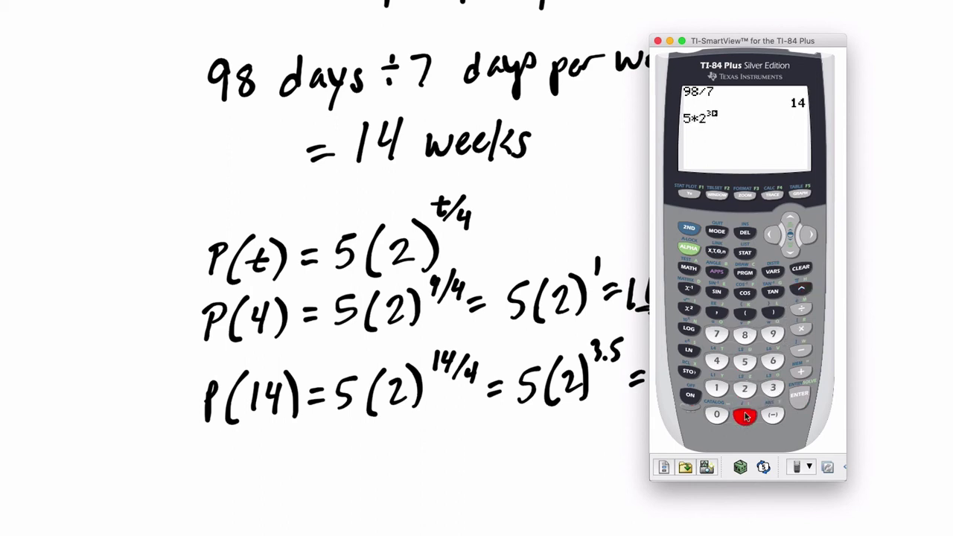
click(745, 362)
click(794, 393)
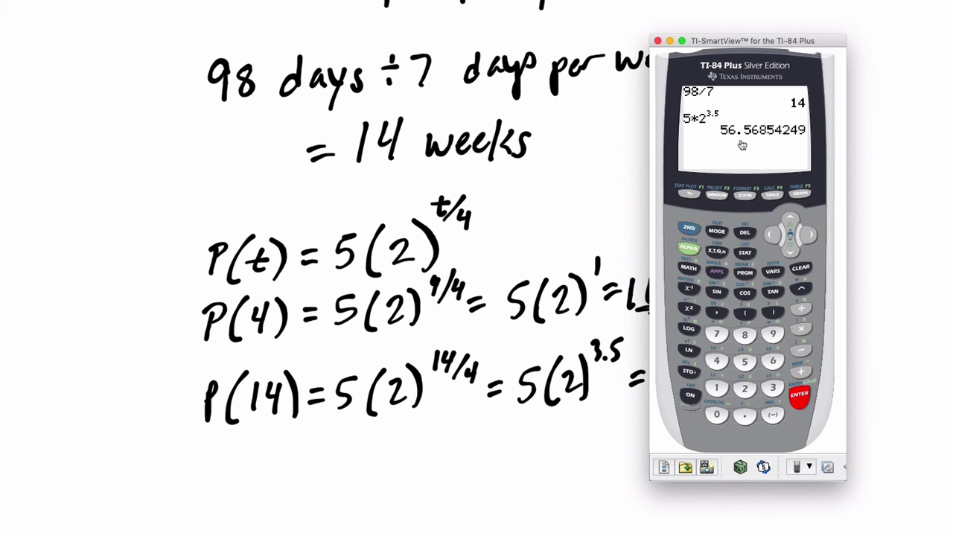